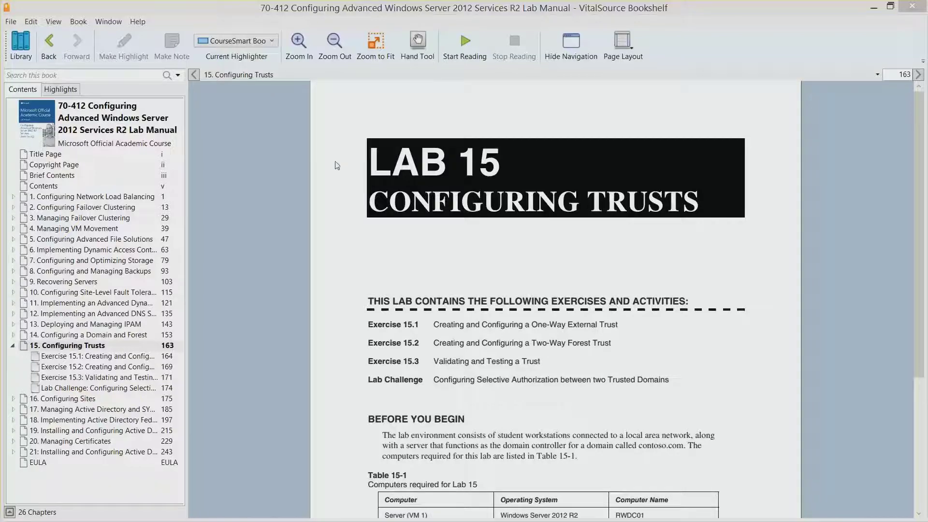
{"action": "mouse_move", "coordinate": [540, 514]}
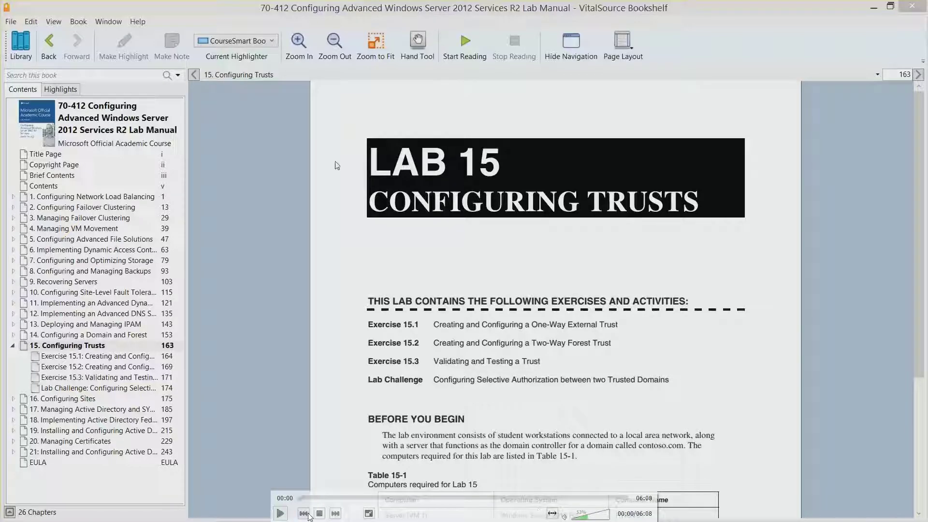
{"action": "left_click", "coordinate": [281, 514]}
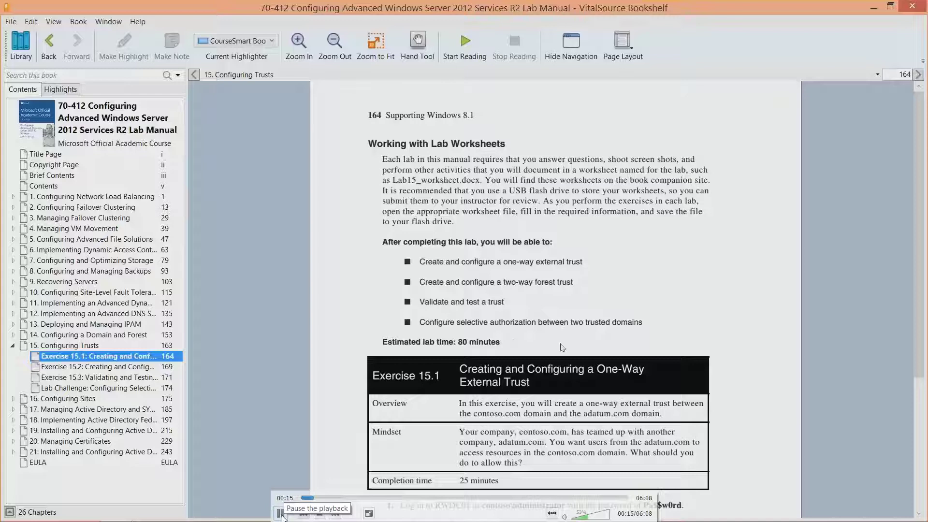
{"action": "left_click", "coordinate": [280, 513]}
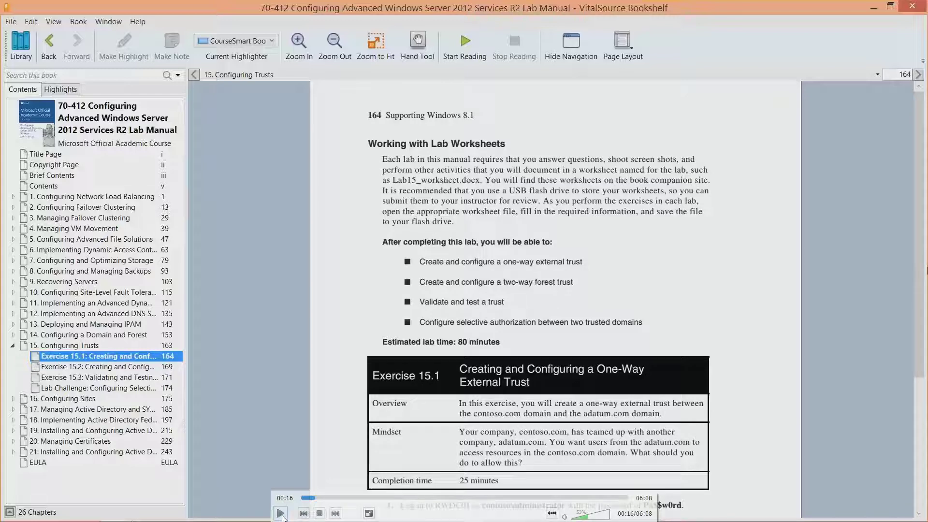
{"action": "left_click", "coordinate": [280, 514]}
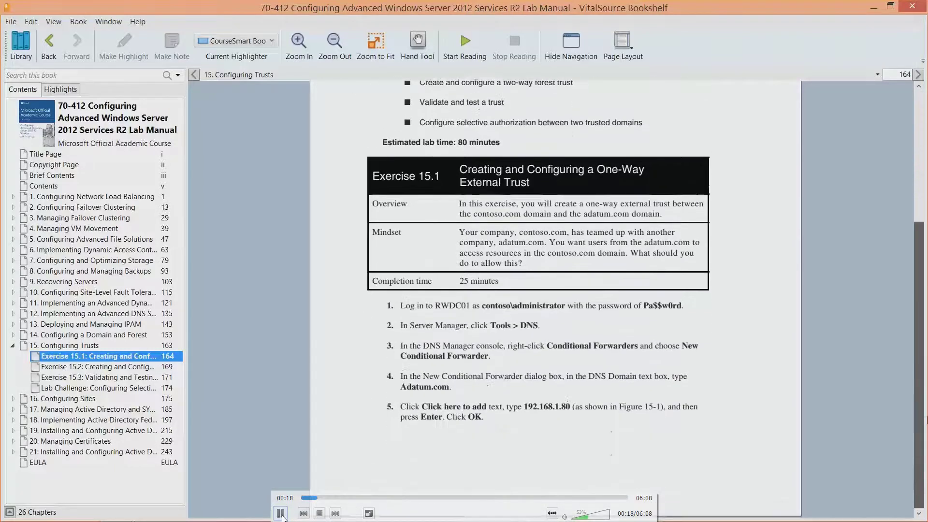
{"action": "left_click", "coordinate": [281, 513]}
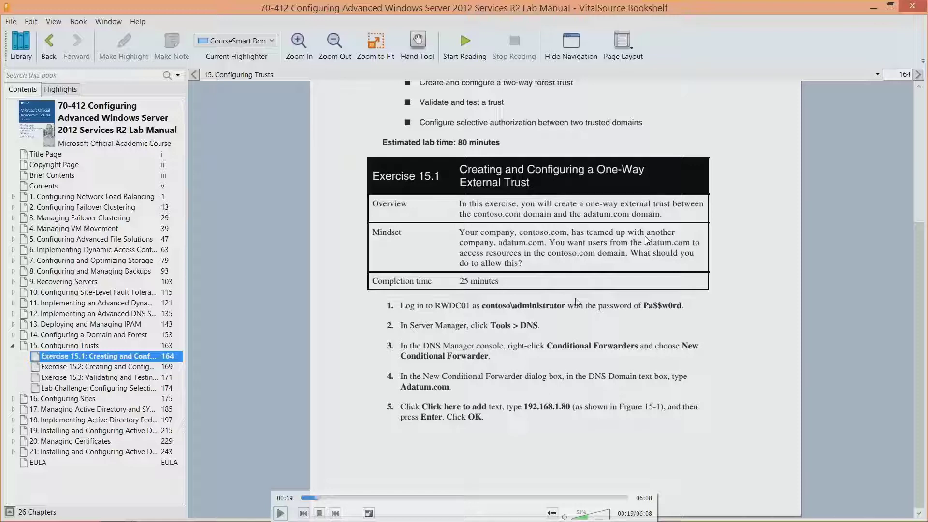
{"action": "left_click", "coordinate": [282, 513]}
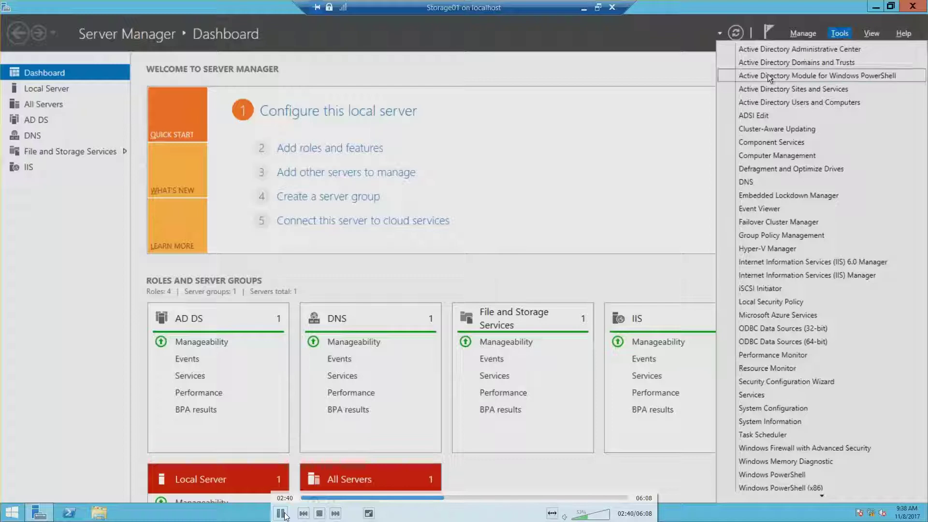
Open the DNS console on Storage01, maximize it with a wider console tree, and expand the STORAGE01 server
{"action": "left_click", "coordinate": [749, 182]}
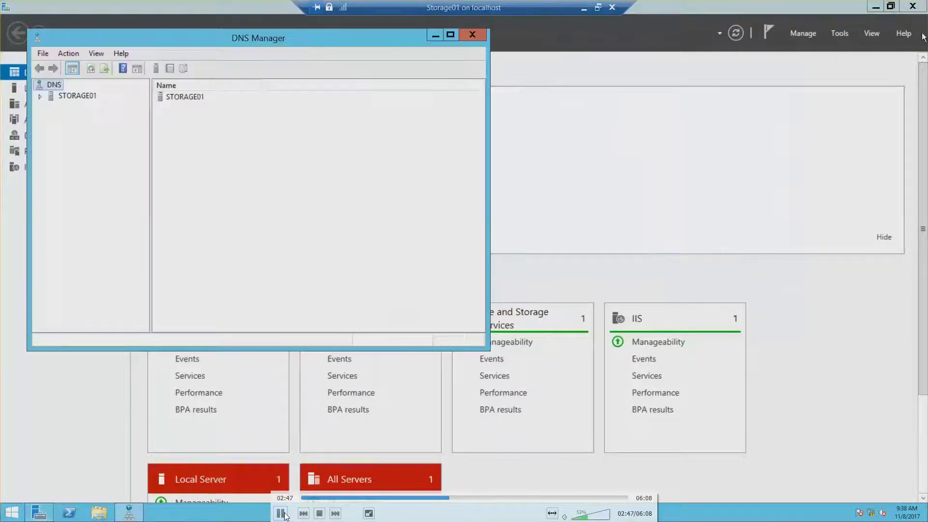
{"action": "left_click", "coordinate": [876, 7]}
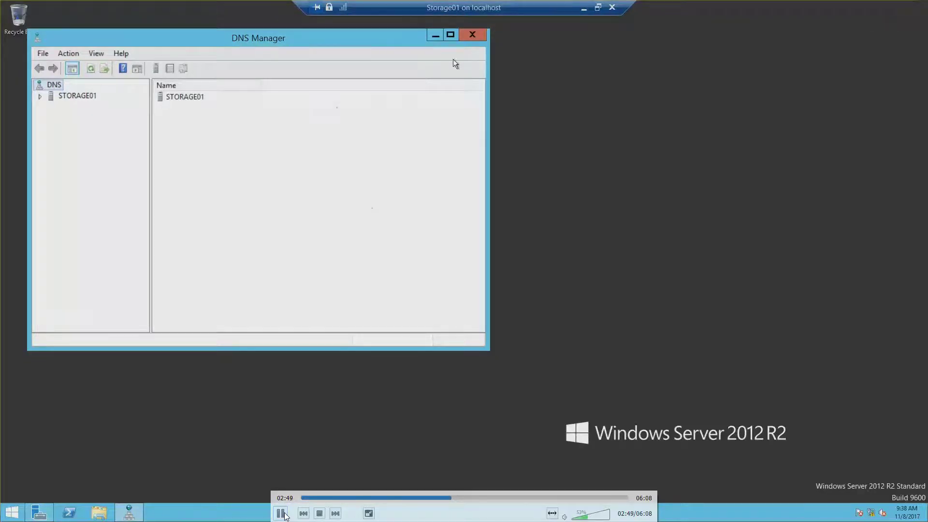
{"action": "left_click", "coordinate": [452, 34]}
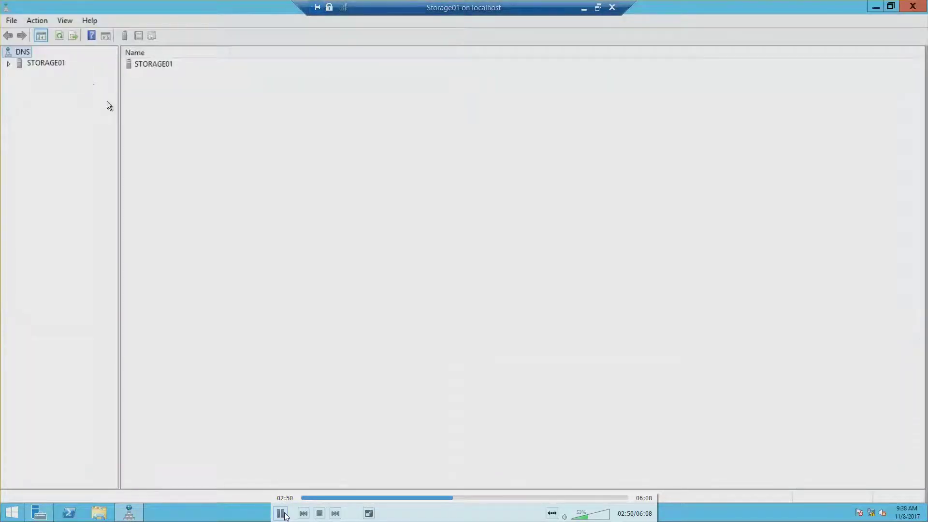
{"action": "left_click_drag", "start_coordinate": [119, 106], "coordinate": [210, 119]}
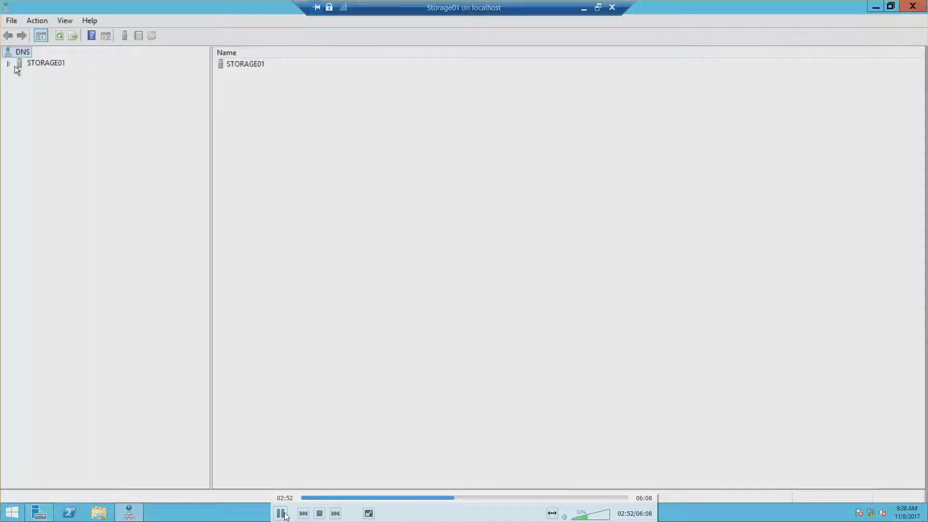
{"action": "left_click", "coordinate": [9, 63]}
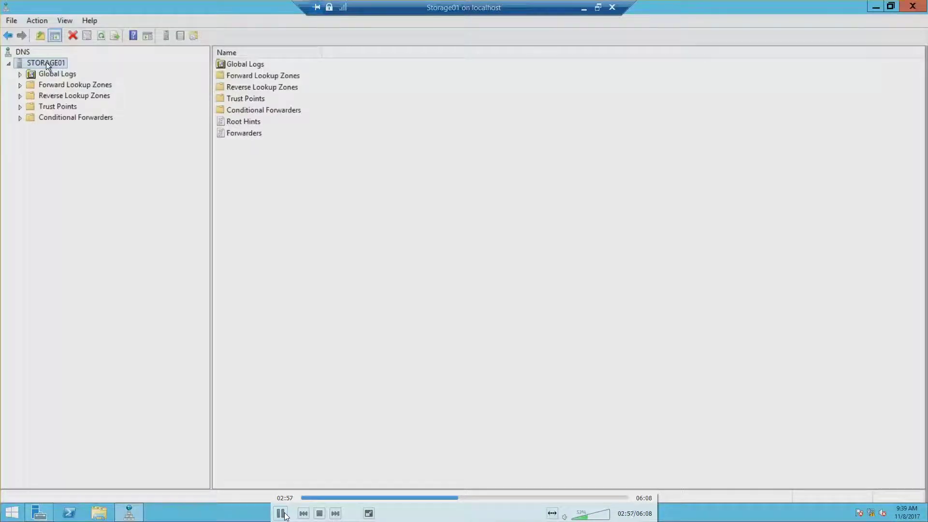
Create a conditional forwarder for the DNS domain contoso.com with master server IP address 192.168.1.50
{"action": "left_click", "coordinate": [71, 118]}
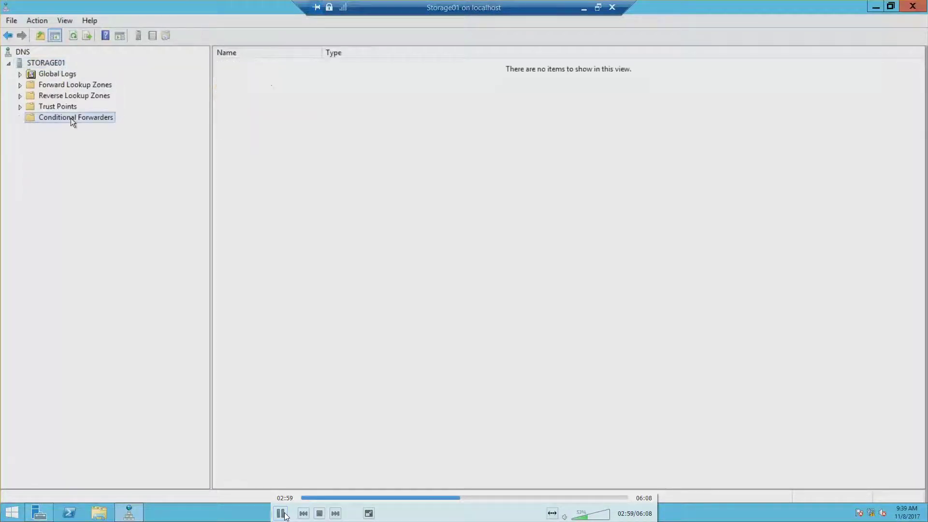
{"action": "right_click", "coordinate": [70, 118]}
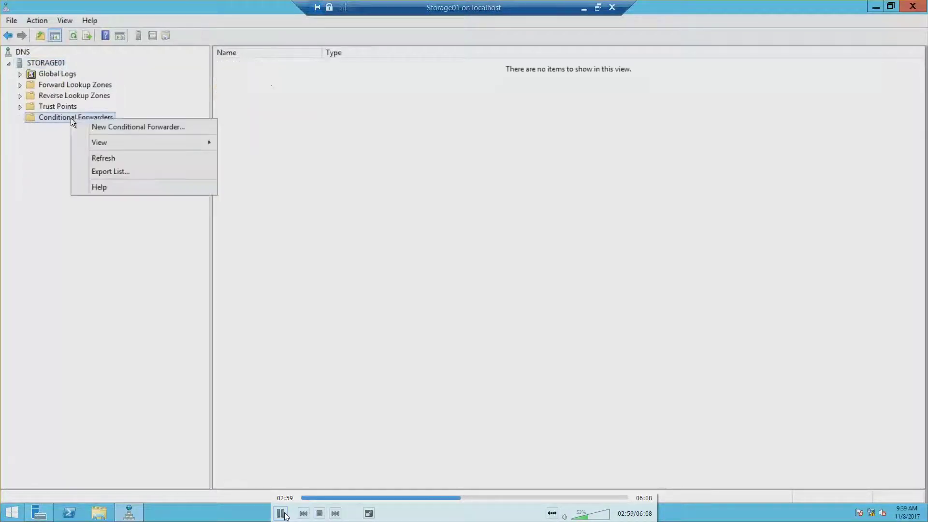
{"action": "left_click", "coordinate": [110, 129]}
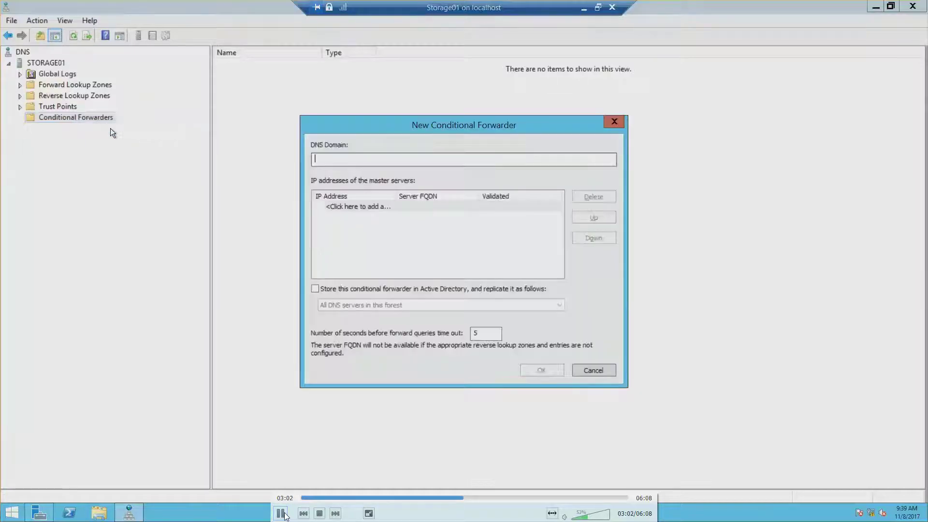
{"action": "type", "text": "contoso.com"}
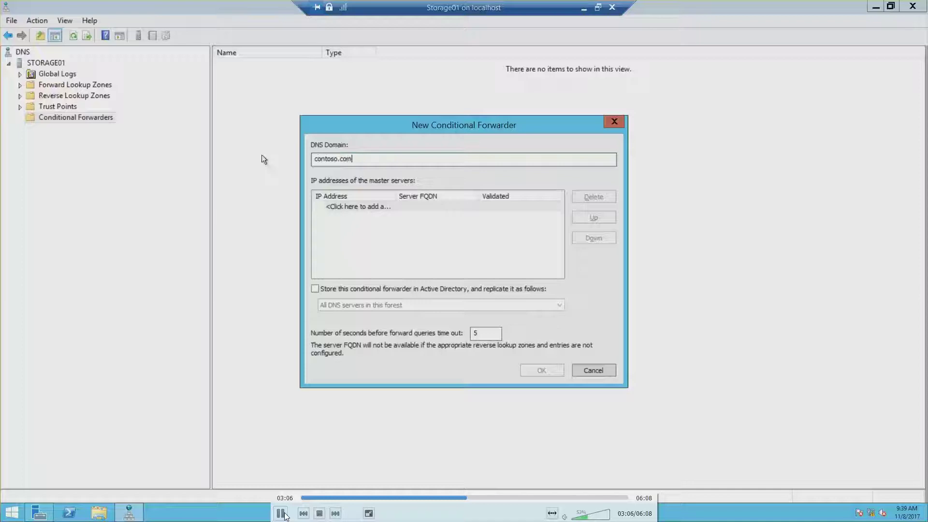
{"action": "key", "text": "Tab"}
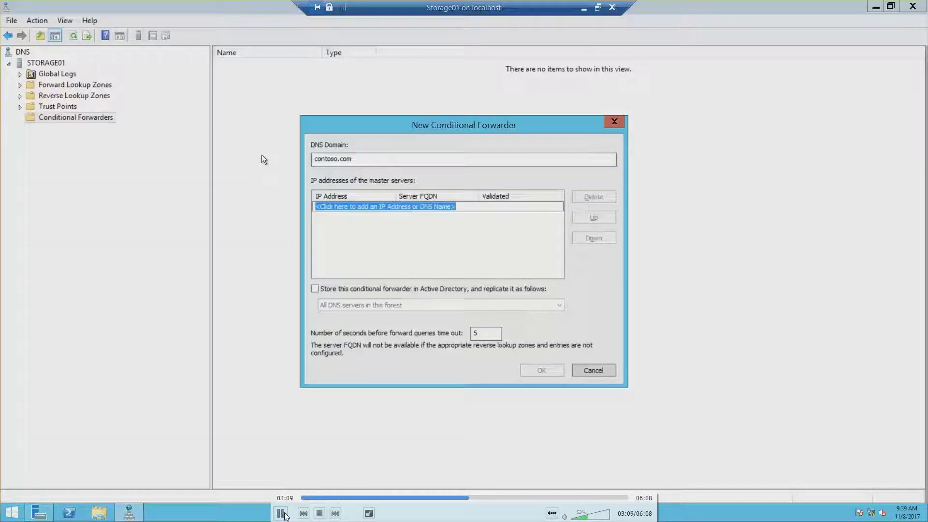
{"action": "type", "text": "192."}
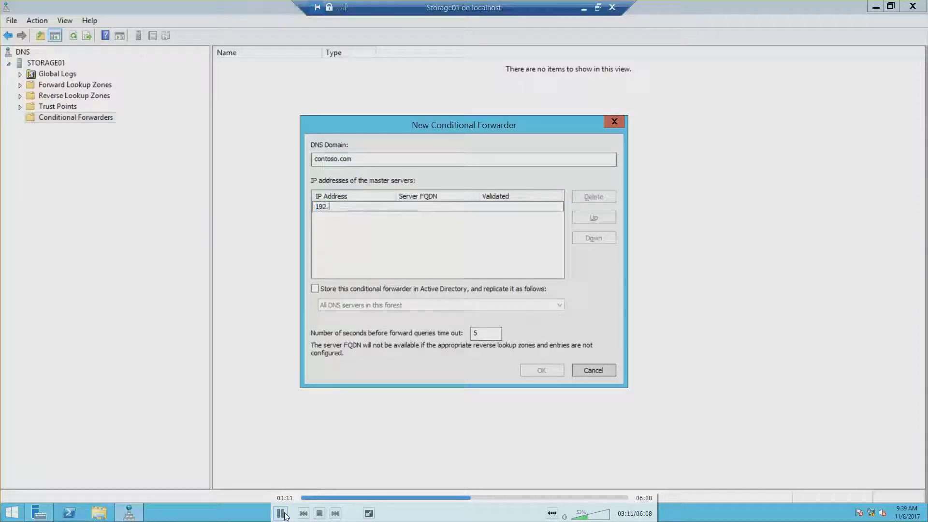
{"action": "type", "text": "168.1.50"}
{"action": "key", "text": "Tab"}
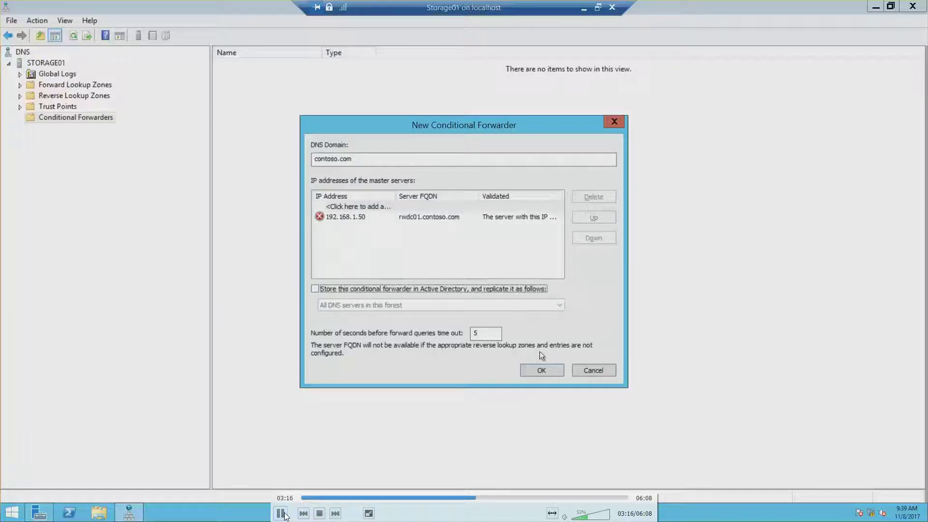
{"action": "left_click", "coordinate": [542, 371]}
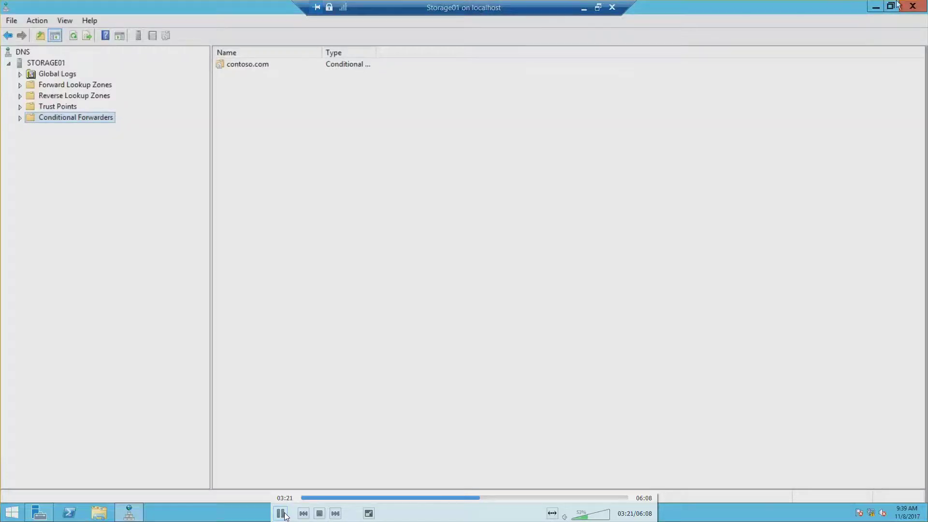
Close the DNS console, bring Server Manager back up on Storage01, and switch to the RWDC01 remote session
{"action": "left_click", "coordinate": [913, 7]}
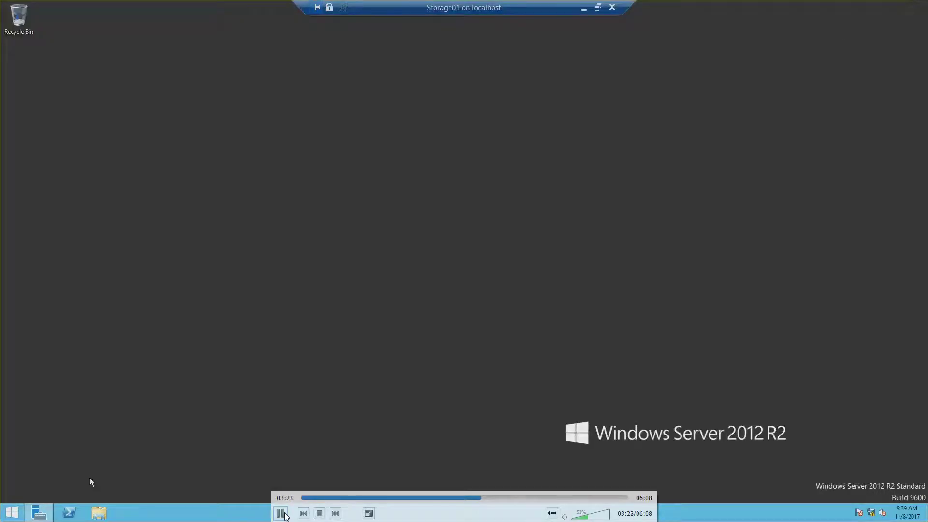
{"action": "left_click", "coordinate": [40, 512]}
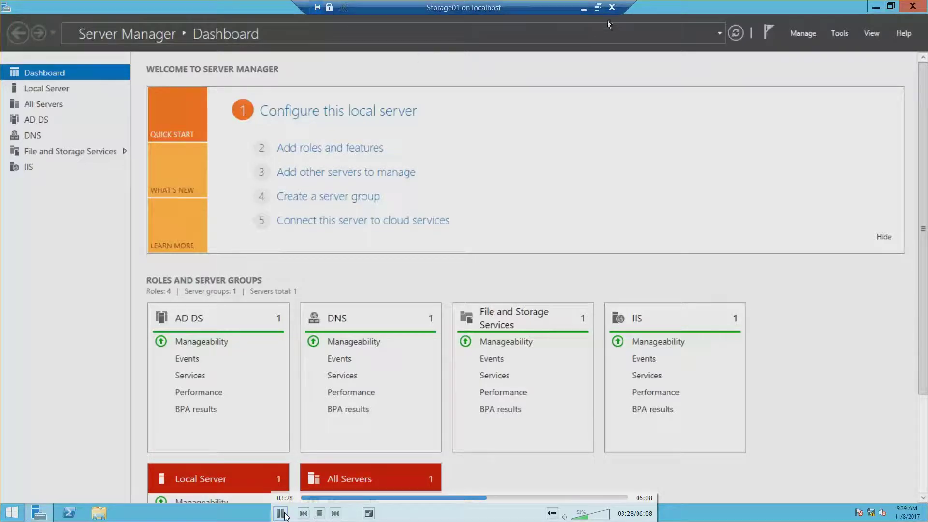
{"action": "left_click", "coordinate": [584, 8]}
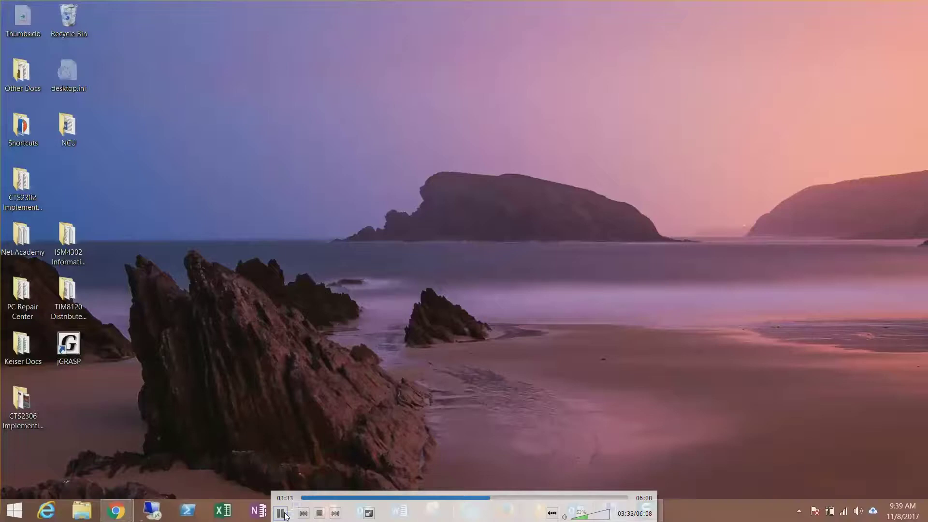
{"action": "mouse_move", "coordinate": [612, 510]}
{"action": "left_click", "coordinate": [554, 472]}
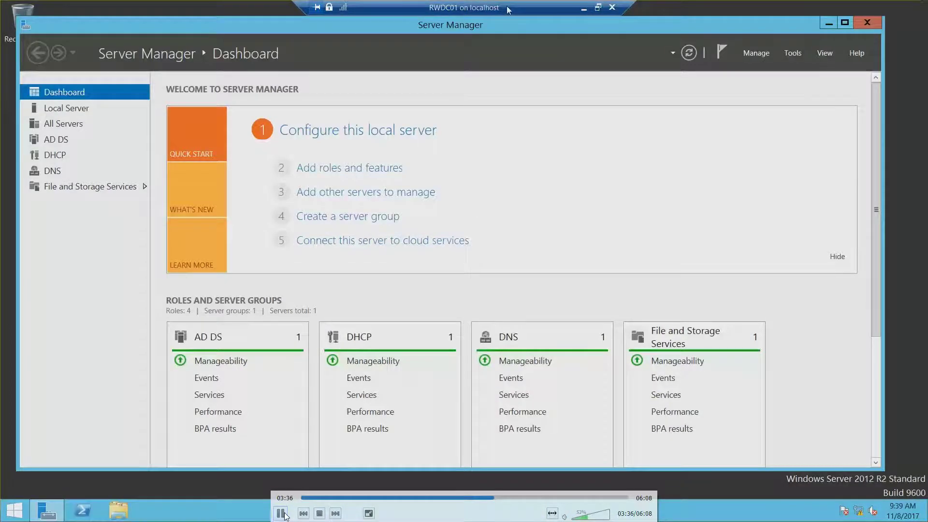
Open Active Directory Domains and Trusts on RWDC01 and maximize it, with Server Manager minimized
{"action": "left_click", "coordinate": [791, 55]}
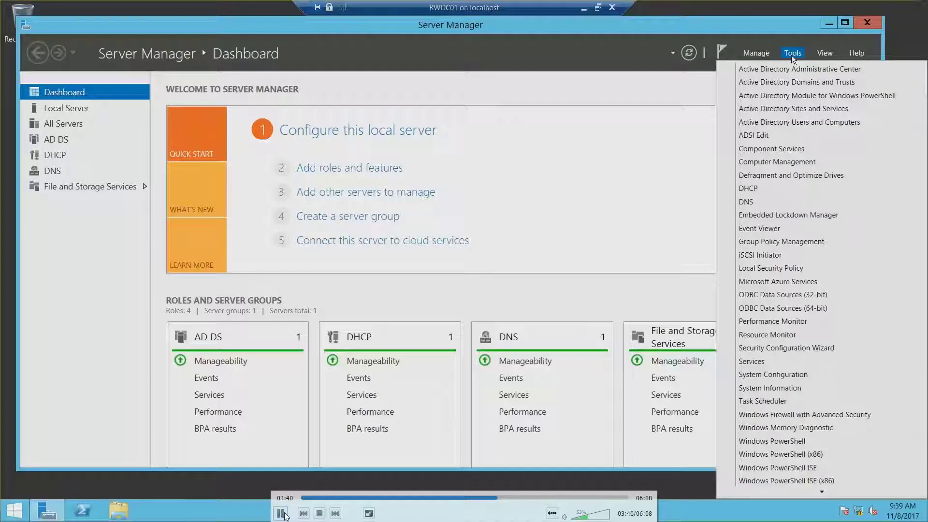
{"action": "left_click", "coordinate": [797, 83]}
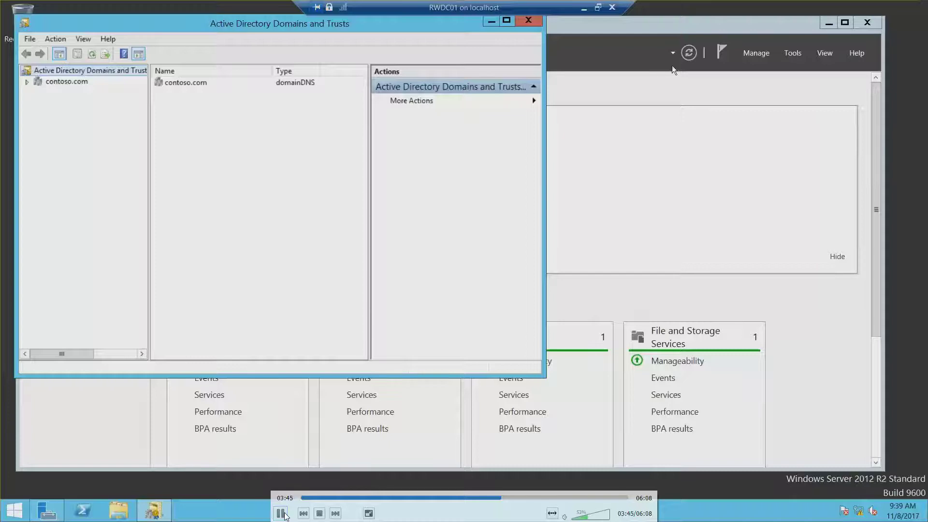
{"action": "left_click", "coordinate": [822, 22]}
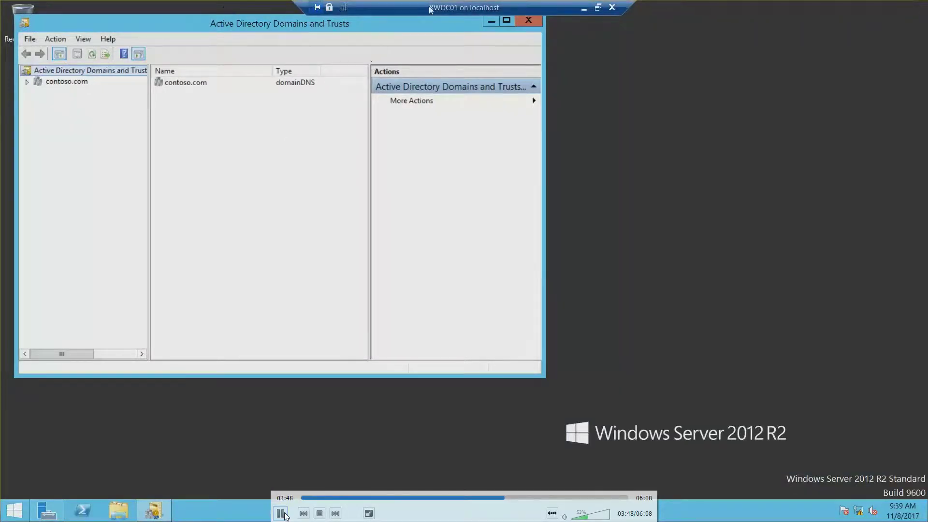
{"action": "left_click", "coordinate": [507, 21]}
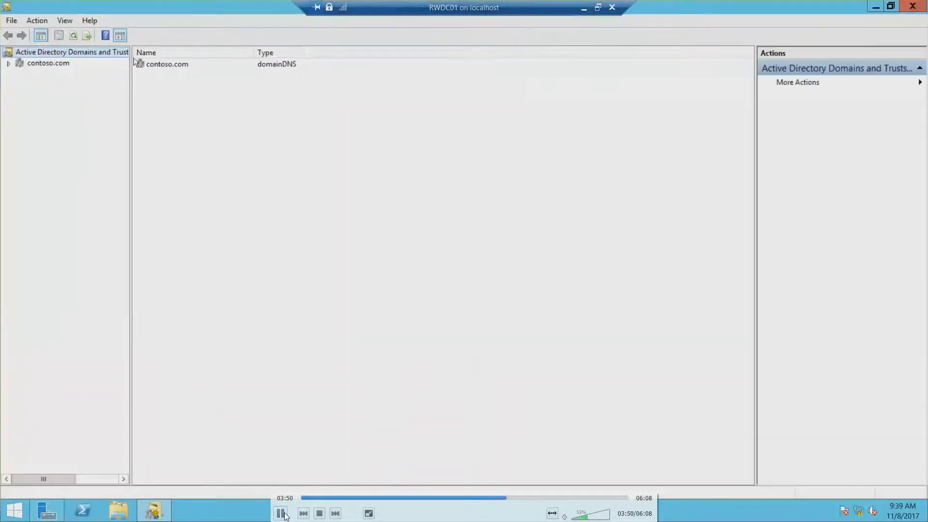
Expand the contoso.com domain in the console tree and open its properties
{"action": "left_click", "coordinate": [9, 64]}
{"action": "left_click", "coordinate": [48, 64]}
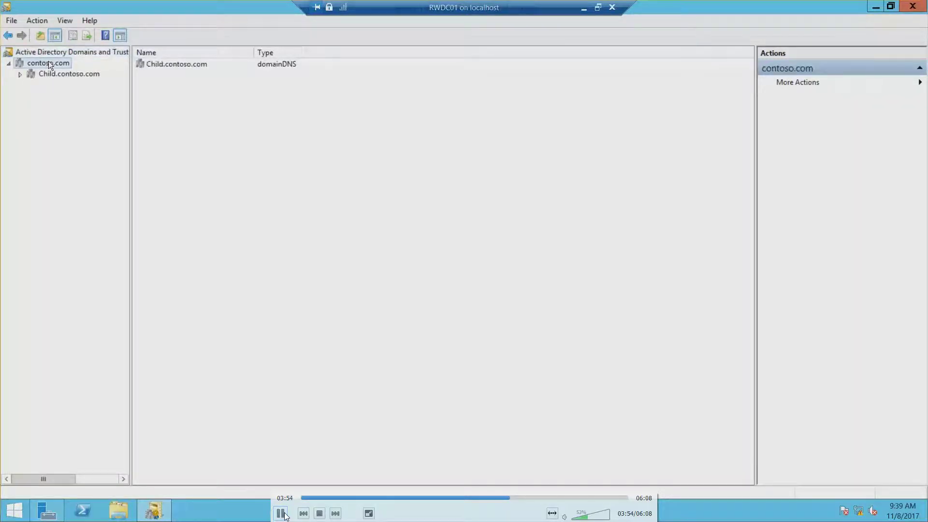
{"action": "right_click", "coordinate": [50, 64]}
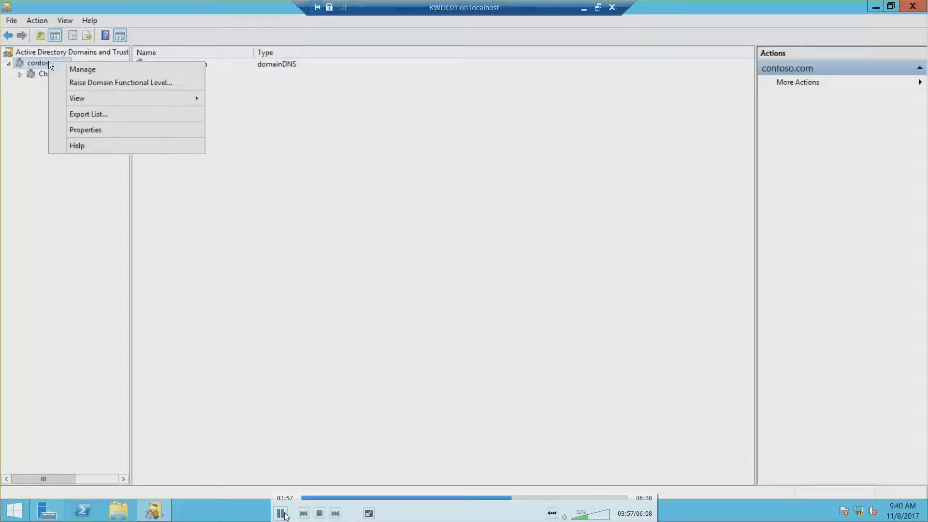
{"action": "left_click", "coordinate": [95, 130]}
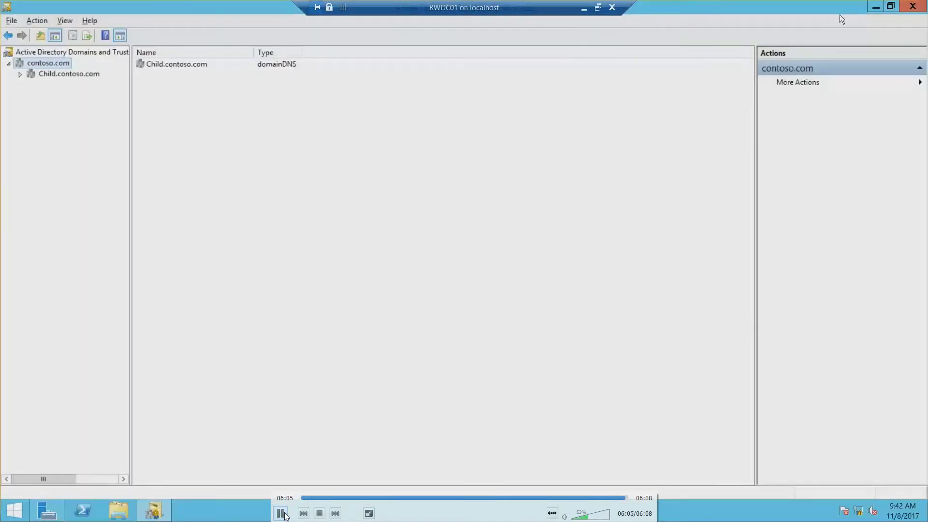
Minimize the RWDC01 remote session to return to the host desktop
{"action": "left_click", "coordinate": [583, 9]}
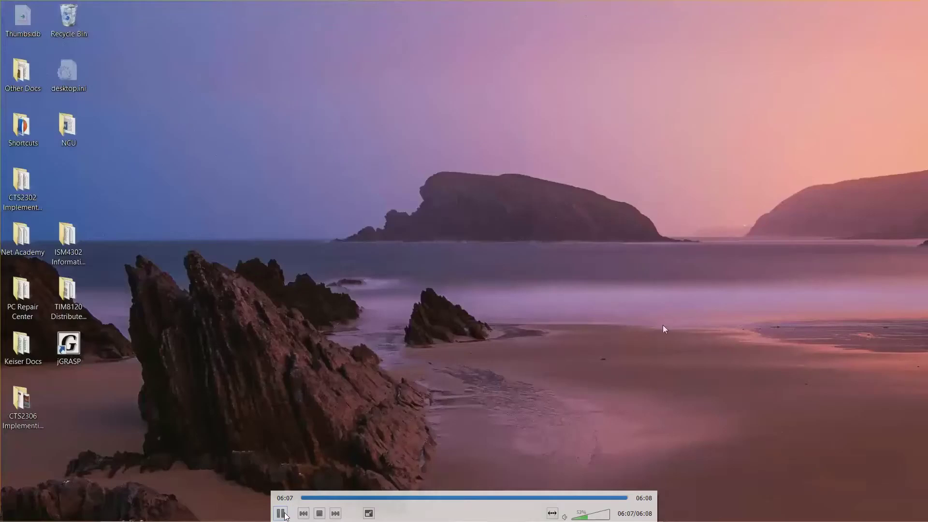